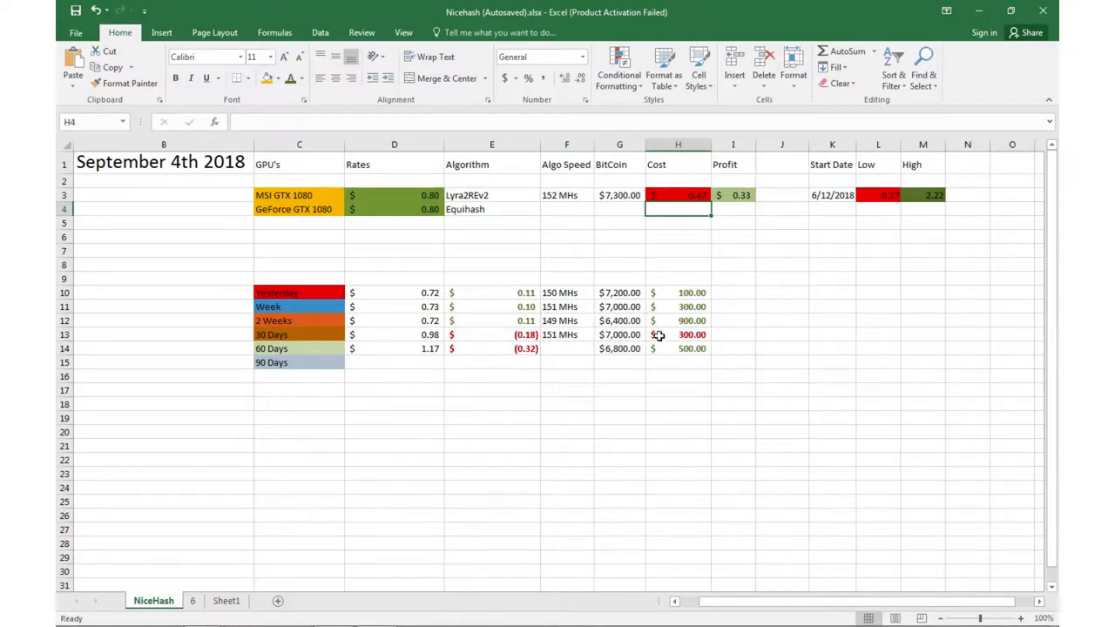
- Make H13's 30 Days cost of 300.00 green, then move down to the empty row below
left_click(666, 335)
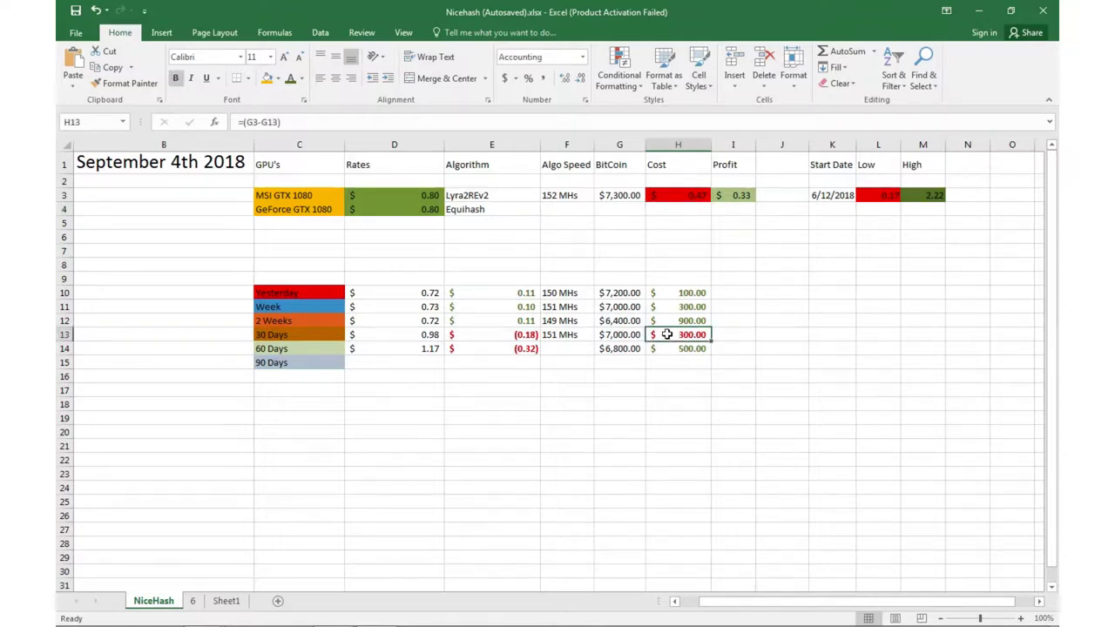
left_click(290, 77)
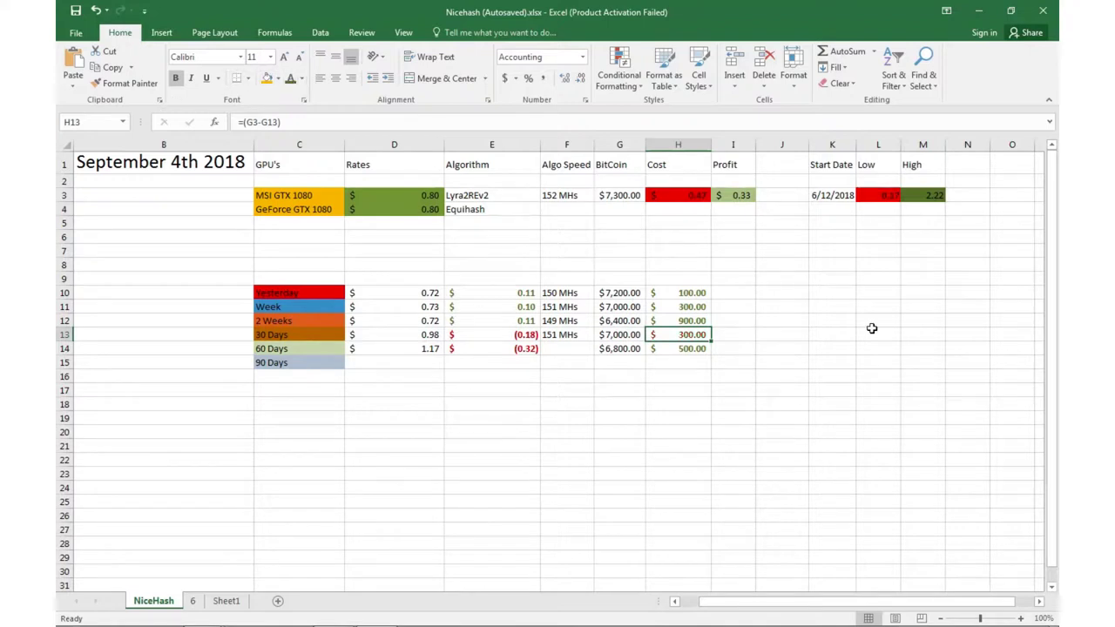
left_click(694, 350)
key("Down")
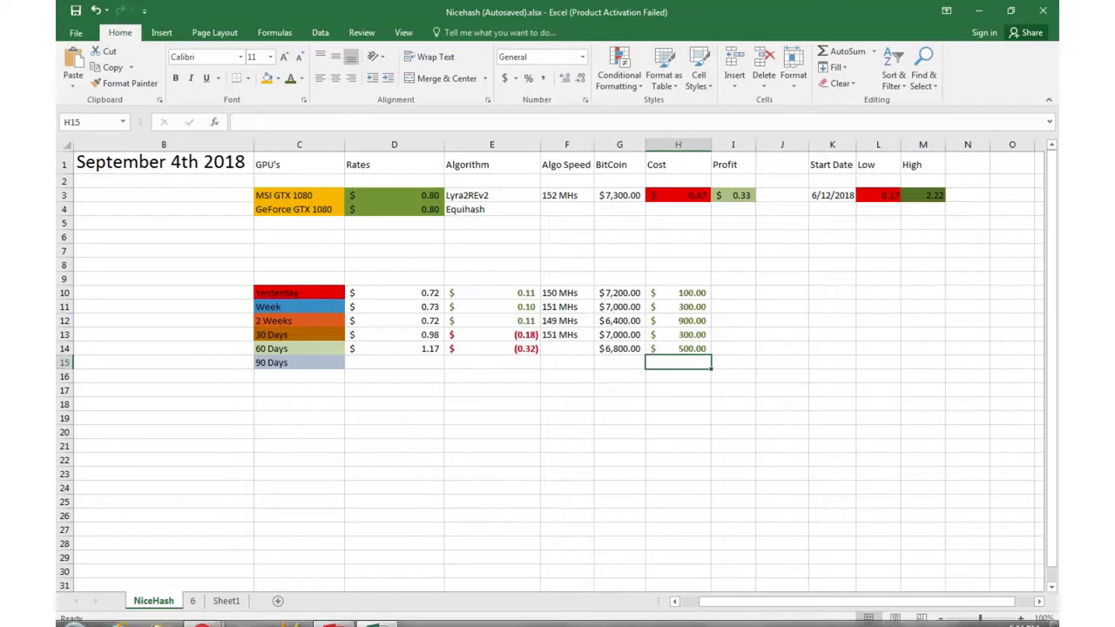
- Bring up the Bitfinex BTC/USD daily chart and pan it to recent dates near 7355
mouse_move(322, 615)
mouse_move(201, 615)
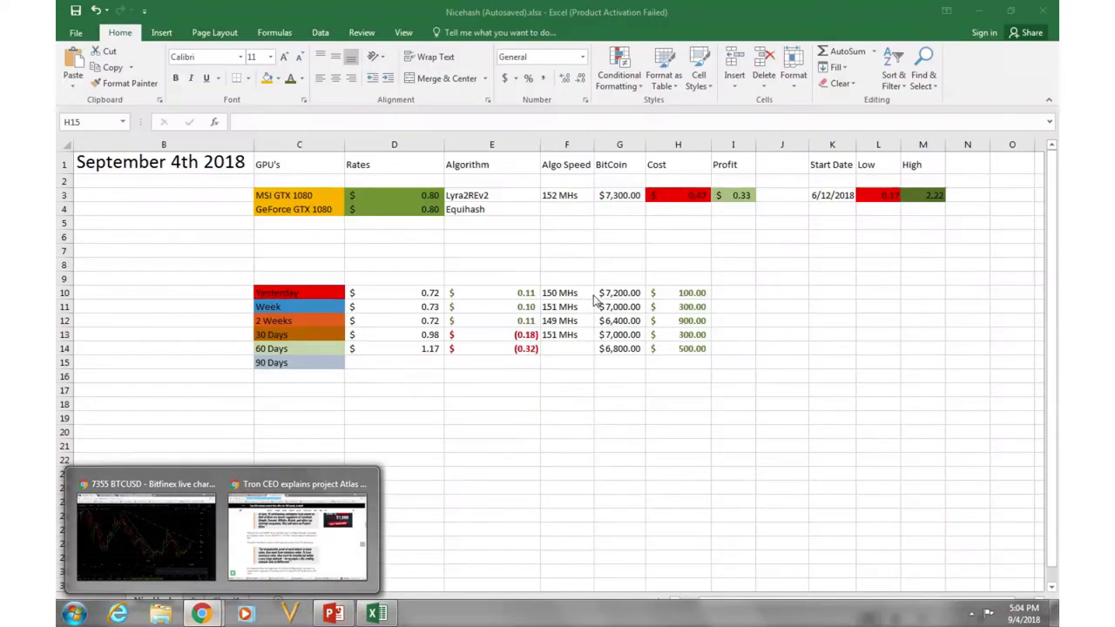
left_click(138, 539)
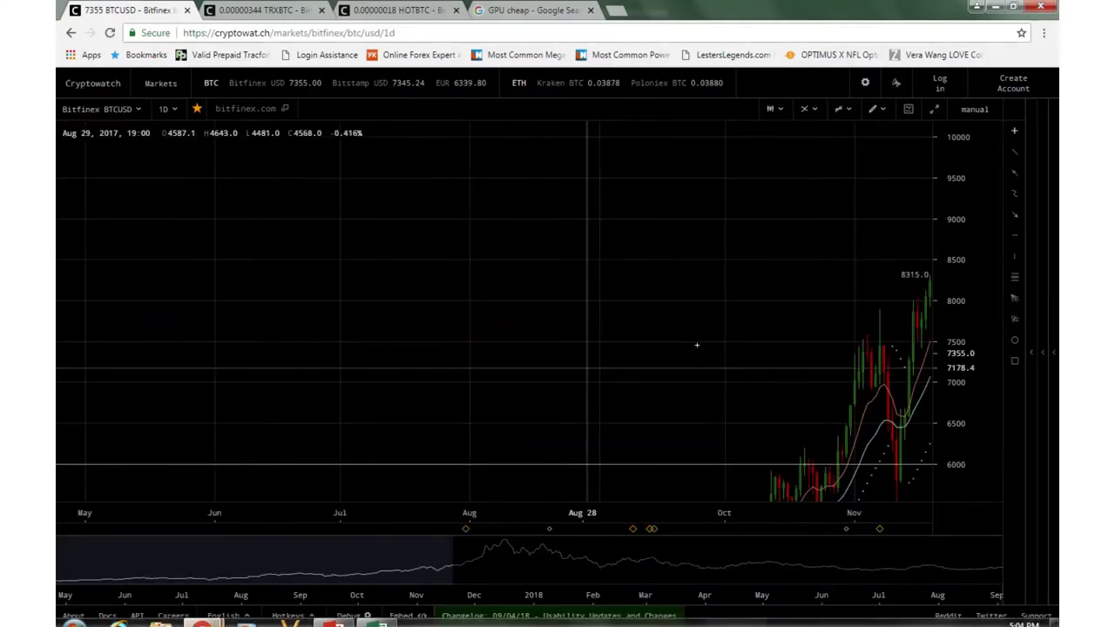
scroll(680, 360, "right", 10)
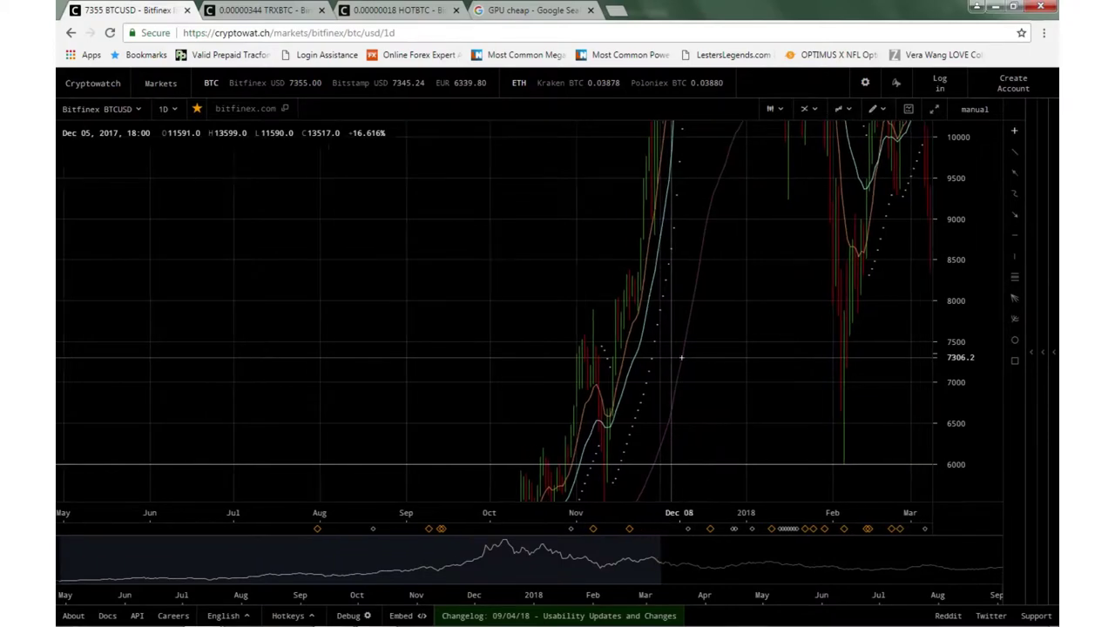
scroll(690, 338, "right", 10)
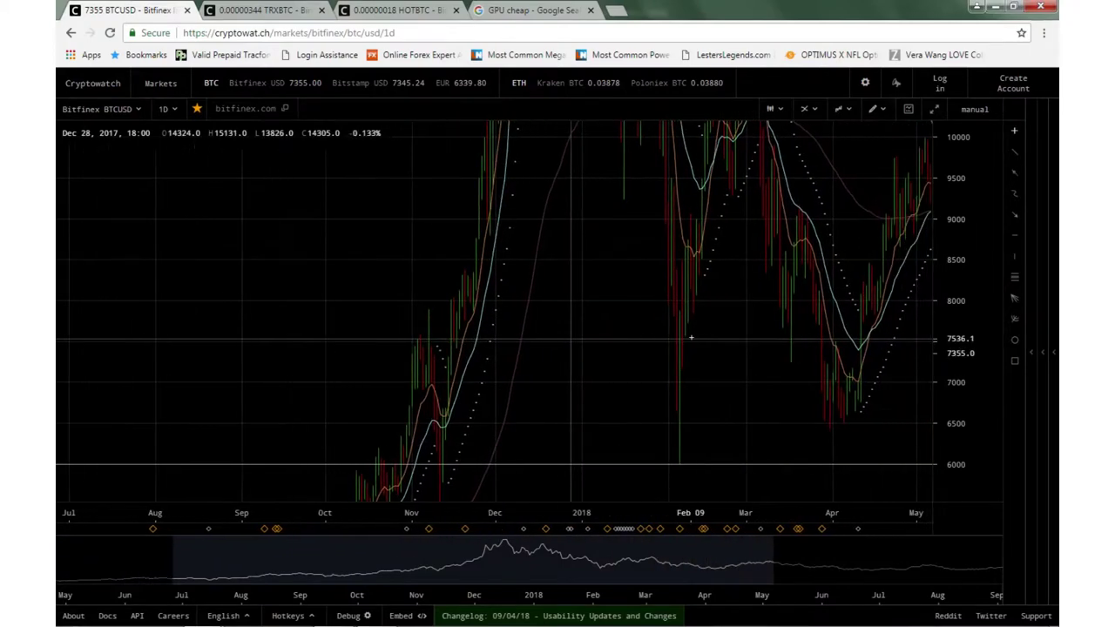
scroll(778, 323, "right", 10)
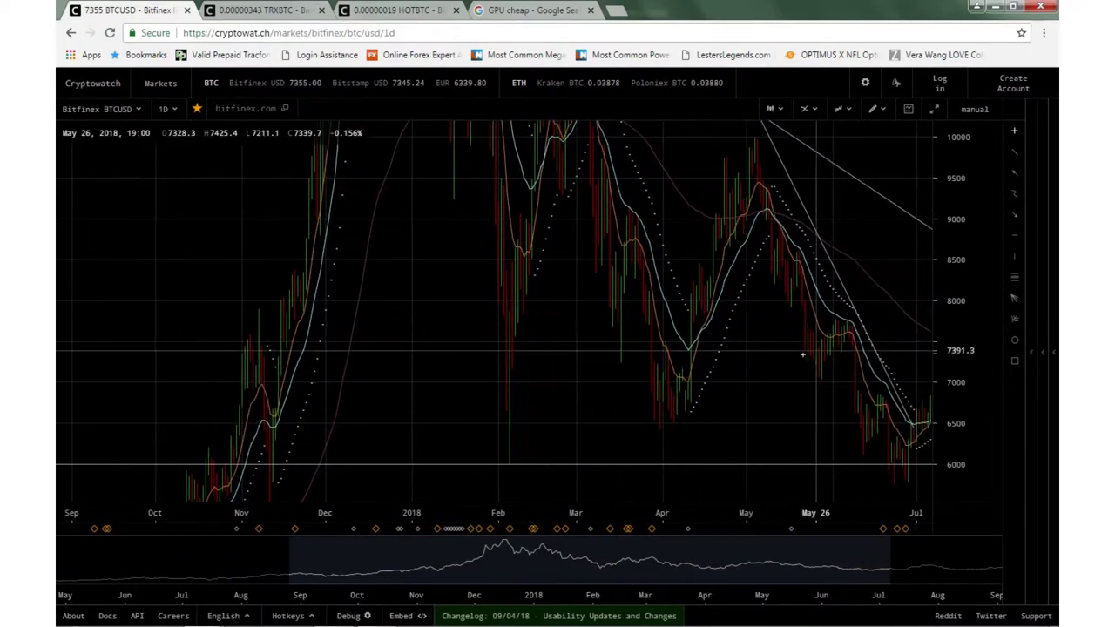
scroll(802, 356, "right", 10)
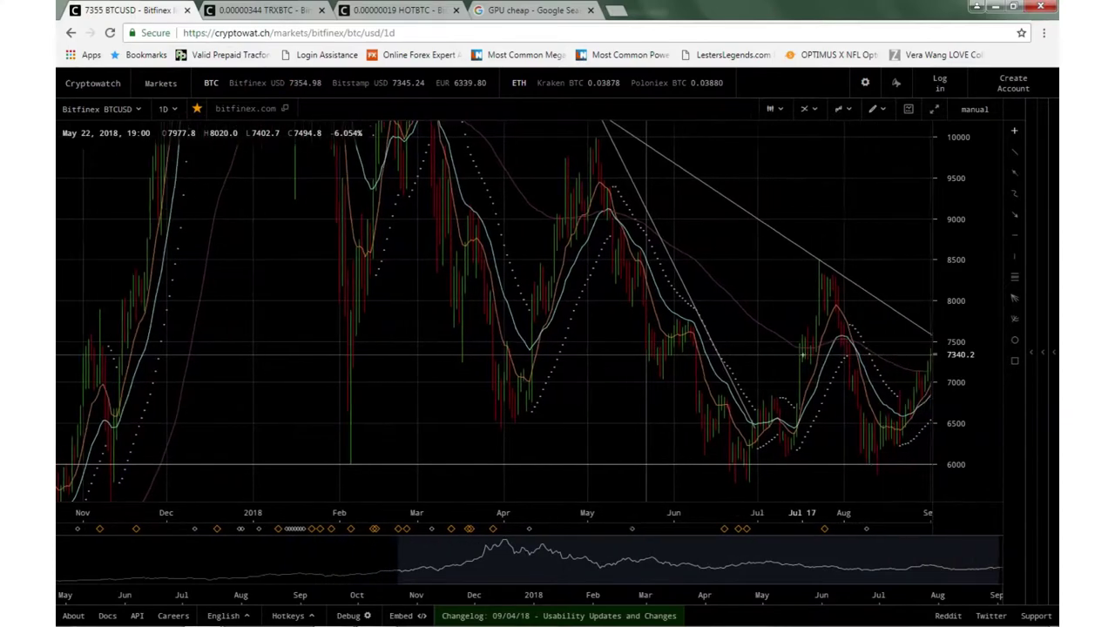
scroll(885, 334, "right", 5)
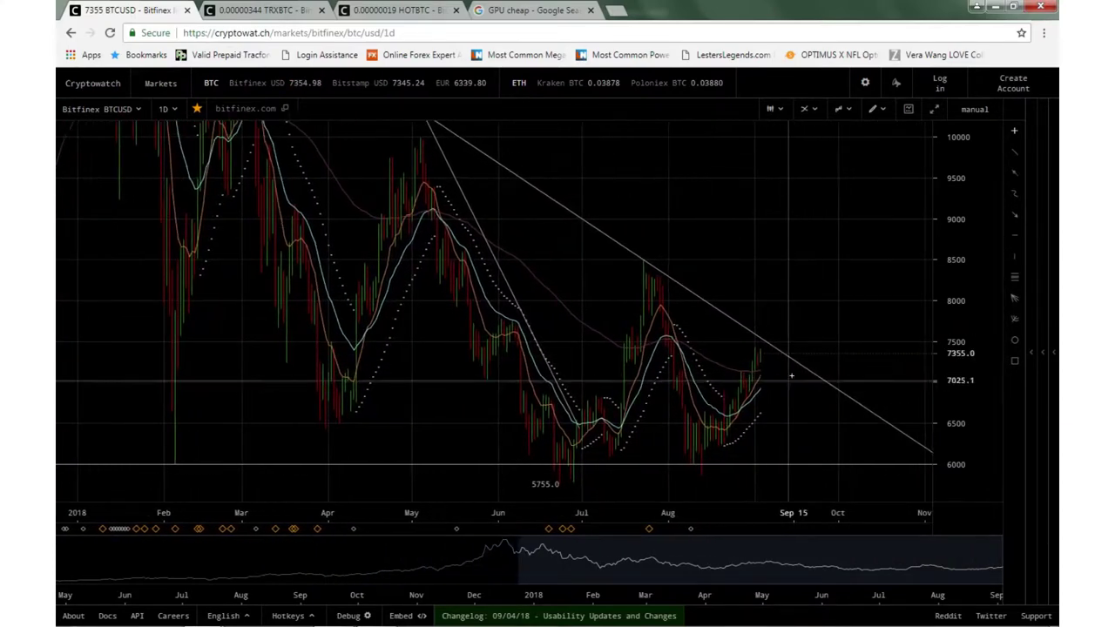
scroll(723, 365, "up", 2)
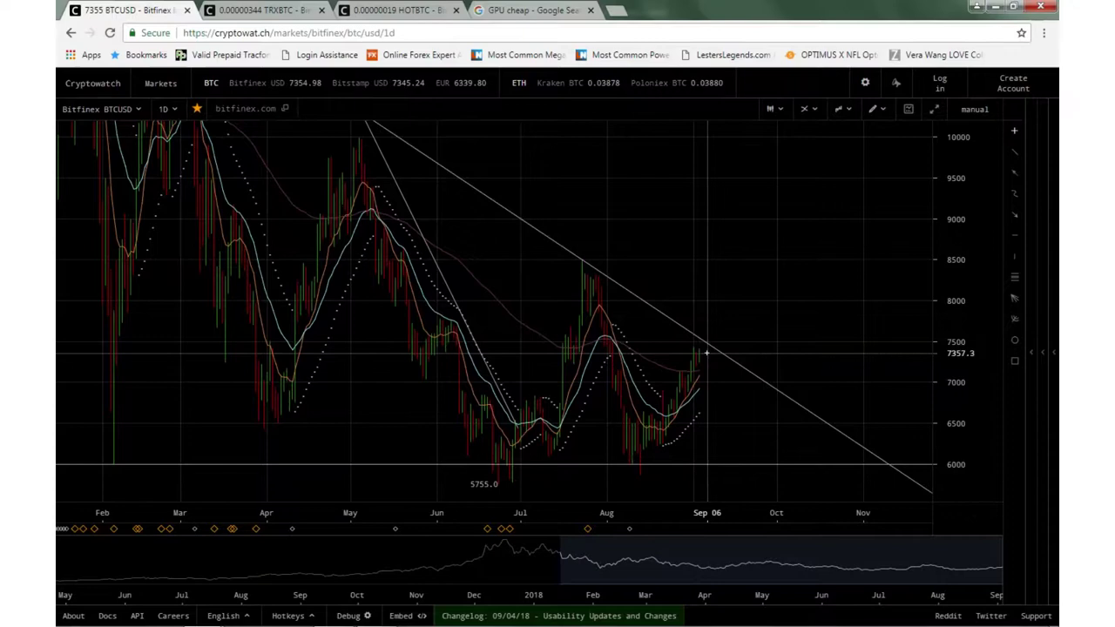
scroll(720, 356, "up", 3)
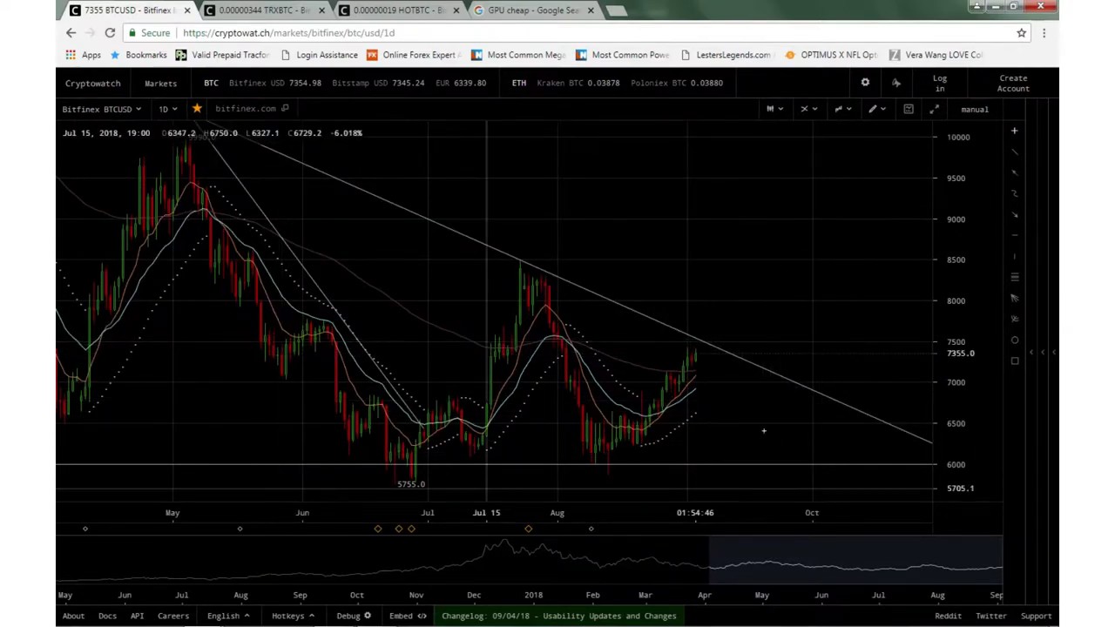
scroll(562, 427, "down", 3)
- Scroll the BTC/USD chart to show 7354.9 just under the trendline from the 8506.7 peak
scroll(794, 399, "up", 3)
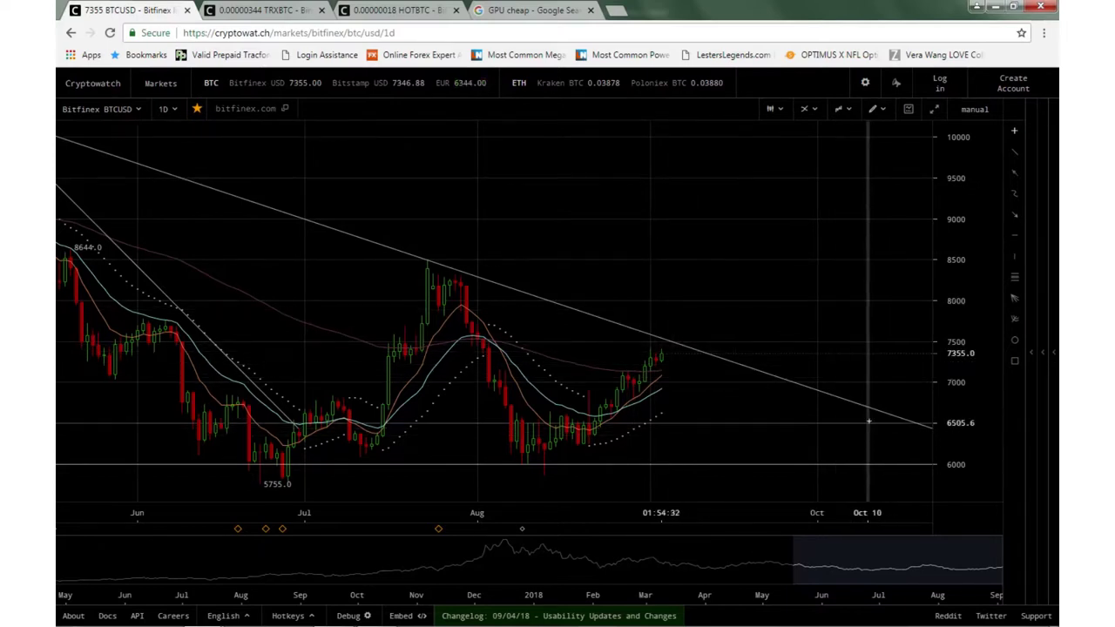
scroll(859, 420, "right", 5)
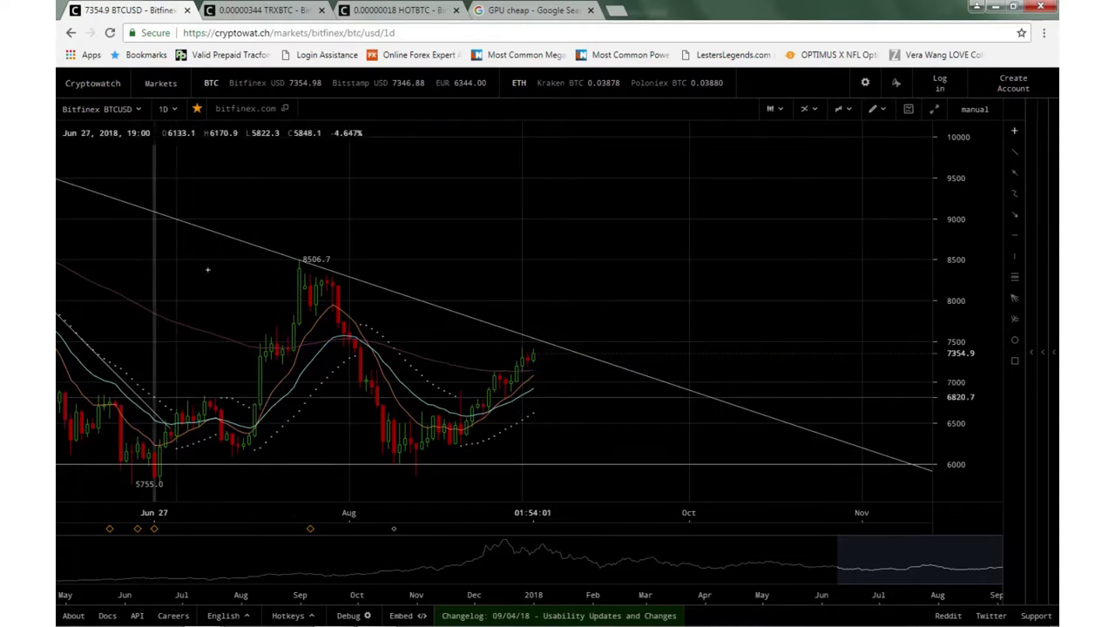
- Switch to the 'GPU cheap' Google Shopping results and scroll through the listings
left_click(497, 12)
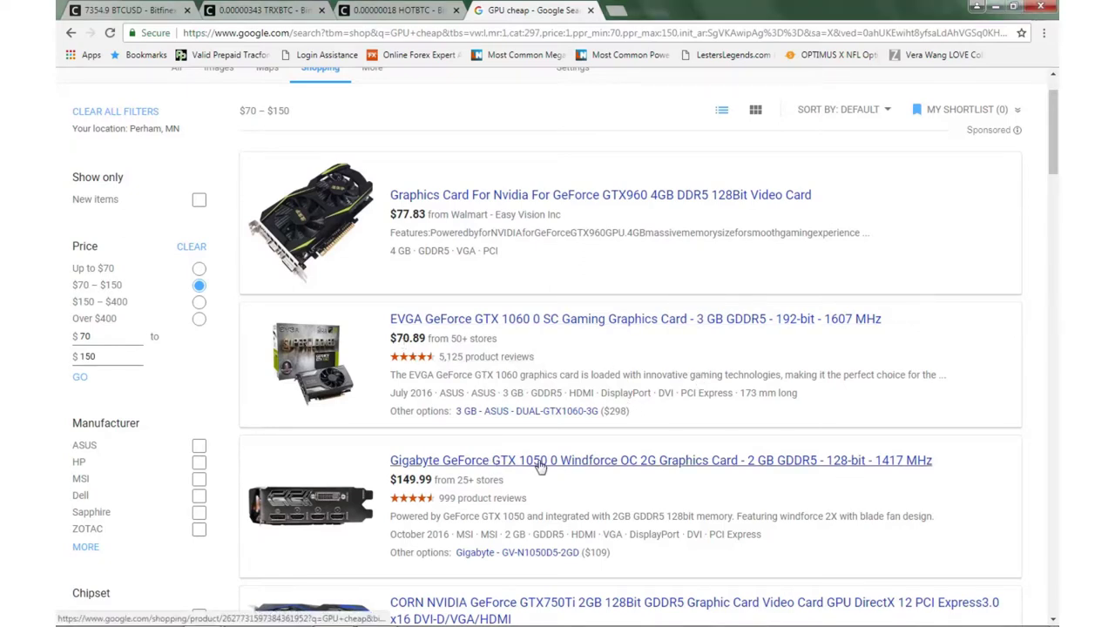
scroll(642, 466, "down", 1)
scroll(642, 466, "down", 2)
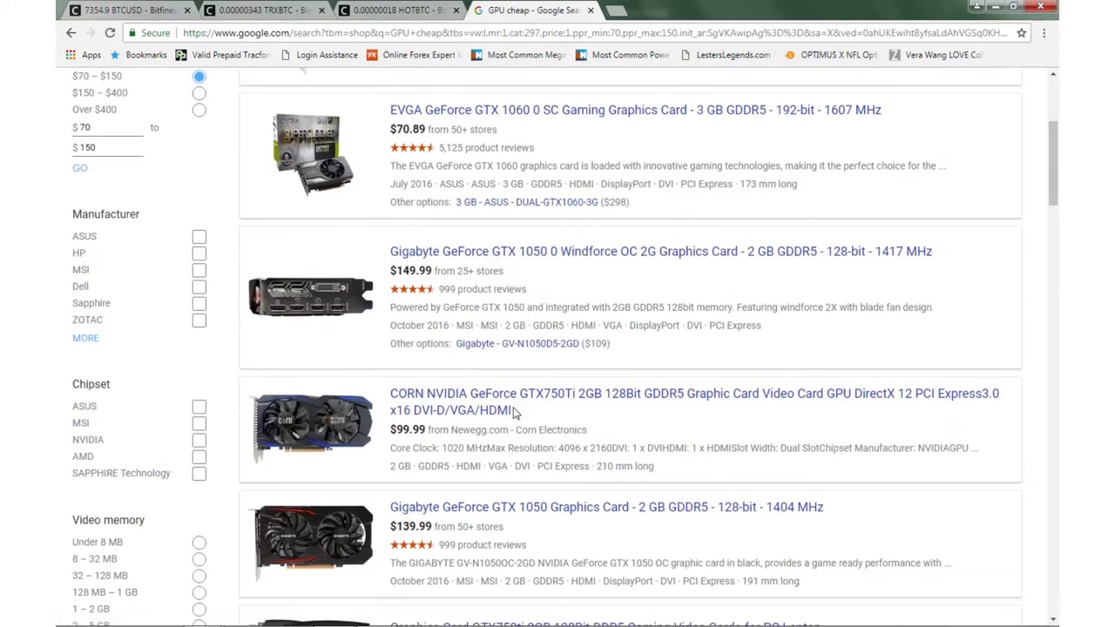
scroll(537, 410, "down", 2)
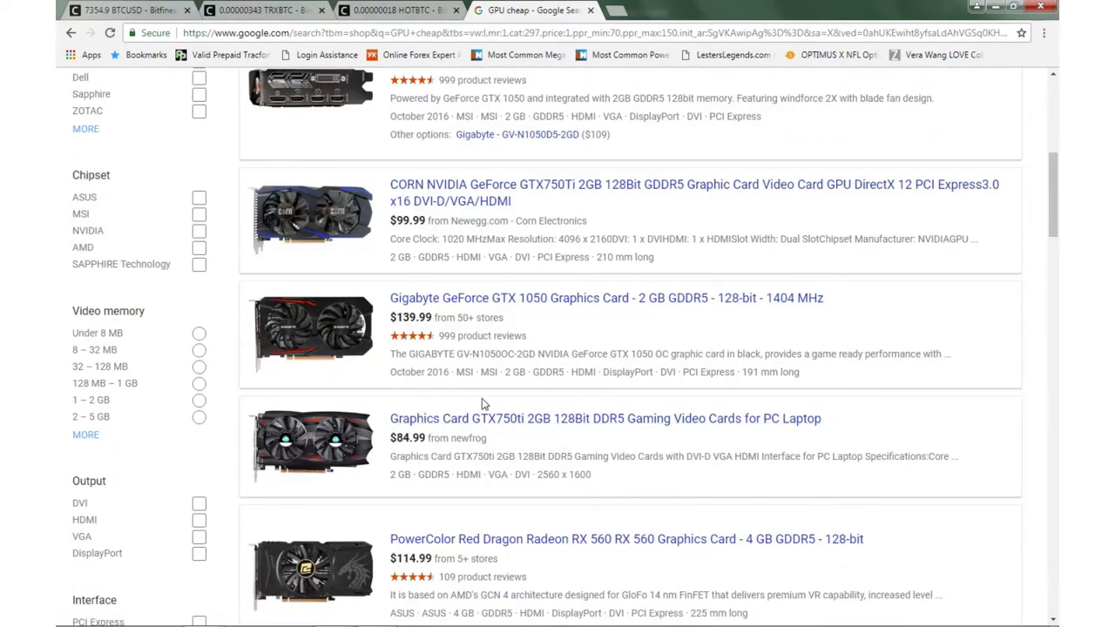
scroll(479, 404, "up", 4)
- Apply the $150 – $400 price filter and browse the cards, led by an RX560D at $175.99
left_click(96, 305)
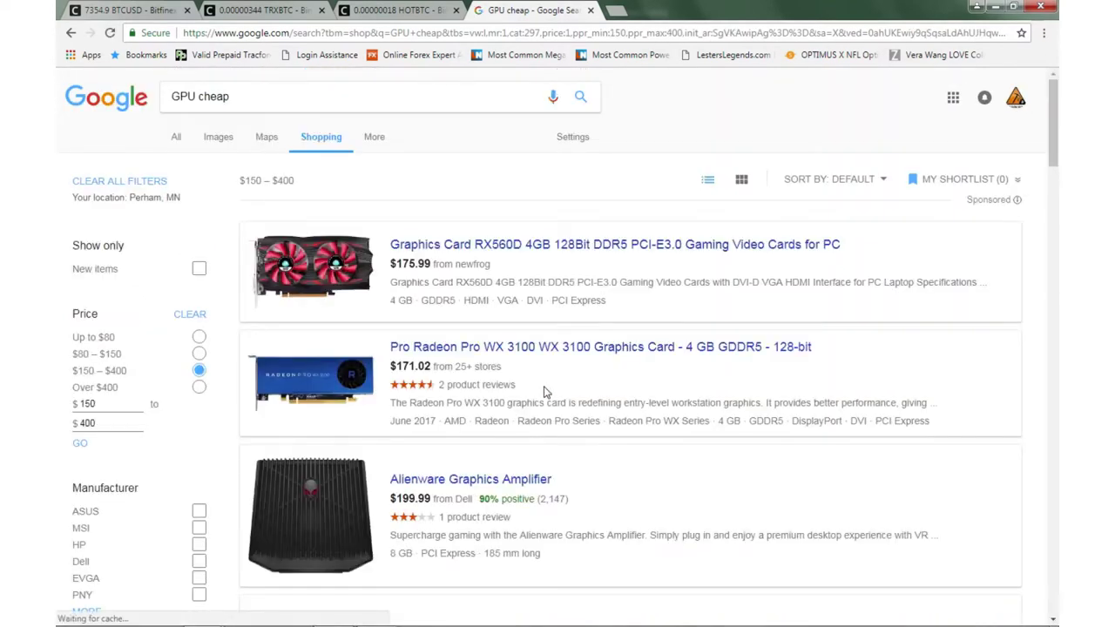
scroll(534, 249, "down", 3)
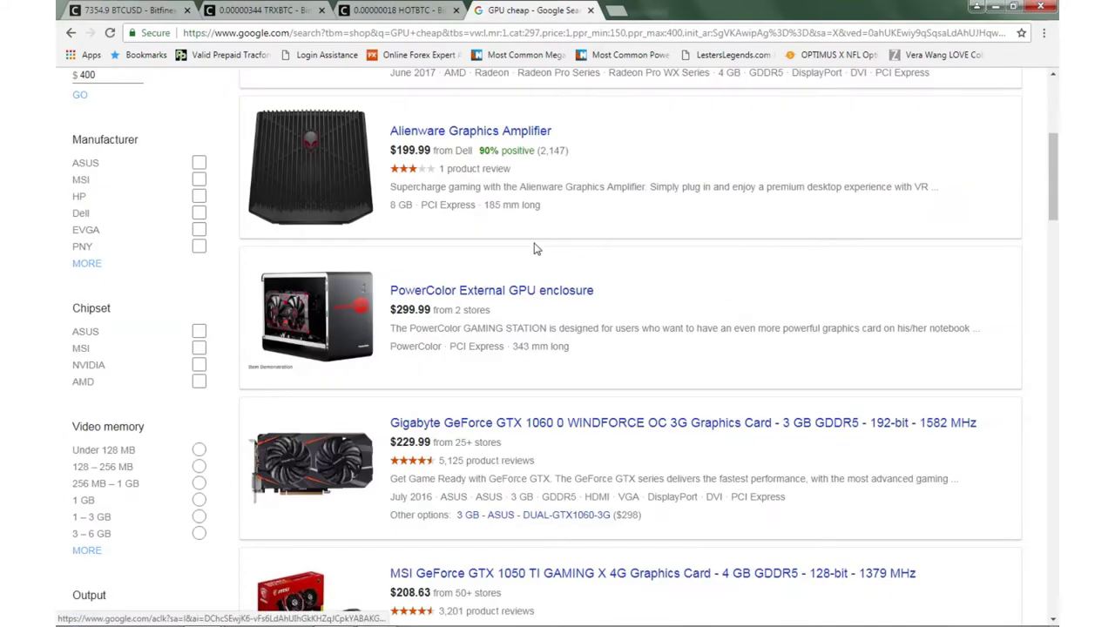
scroll(578, 423, "down", 1)
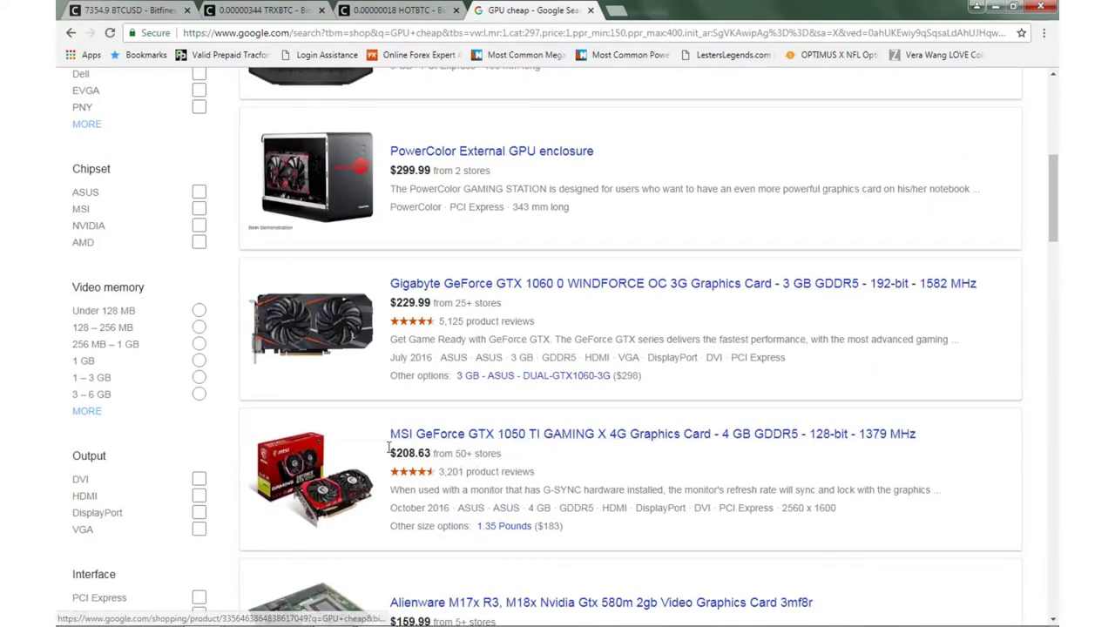
scroll(463, 455, "down", 3)
scroll(464, 434, "down", 3)
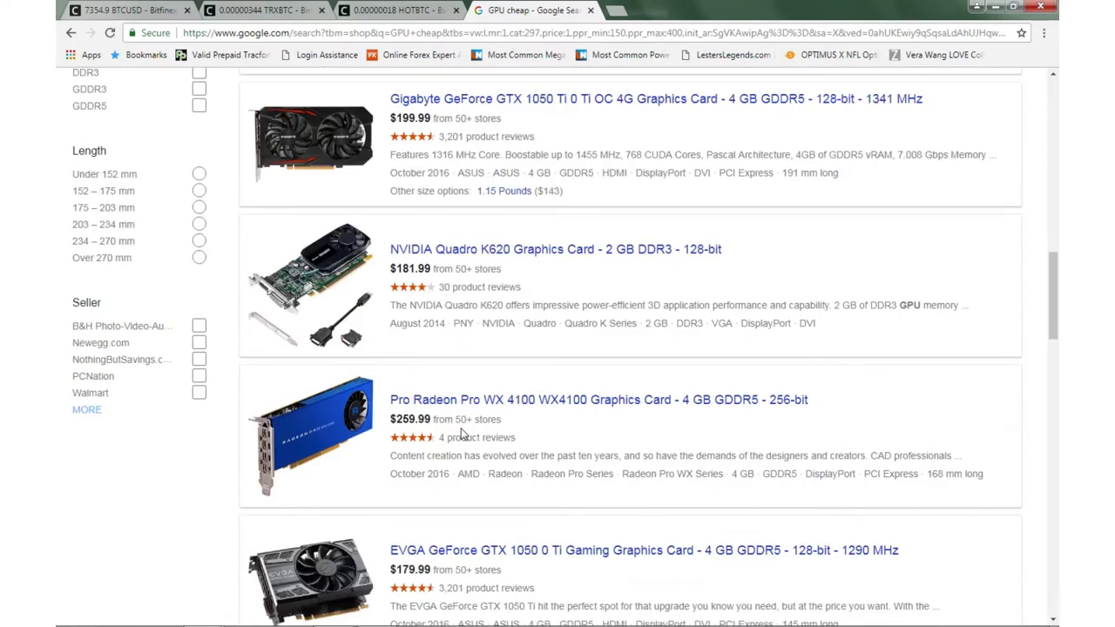
scroll(463, 434, "up", 10)
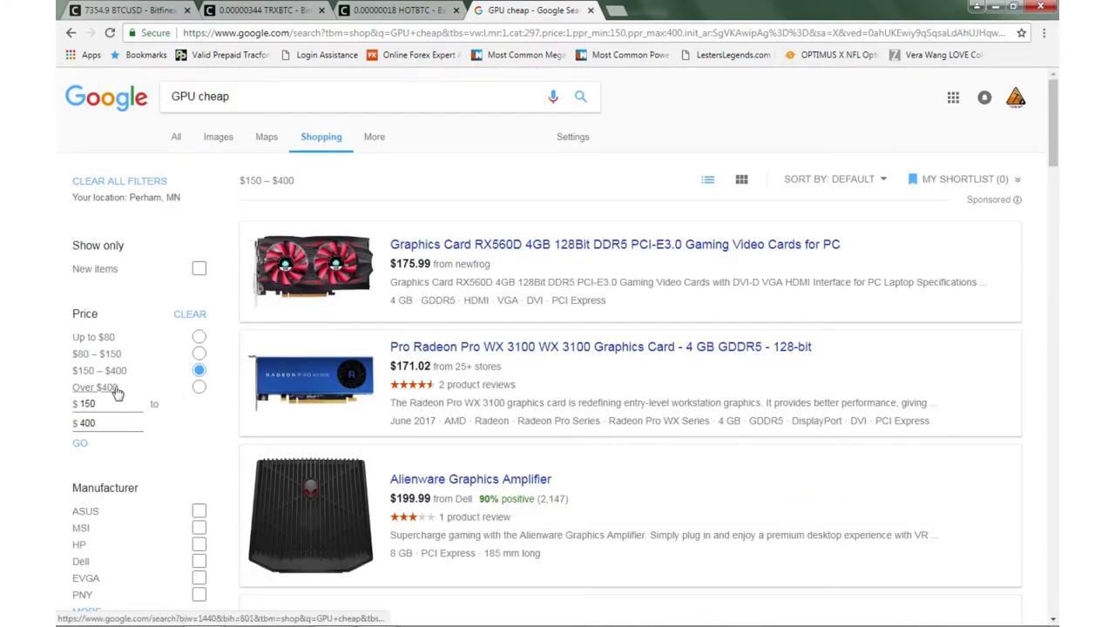
- Apply the Over $400 filter, browse the listings, and return to the Gigabyte GTX 1080 at $479.99
left_click(105, 388)
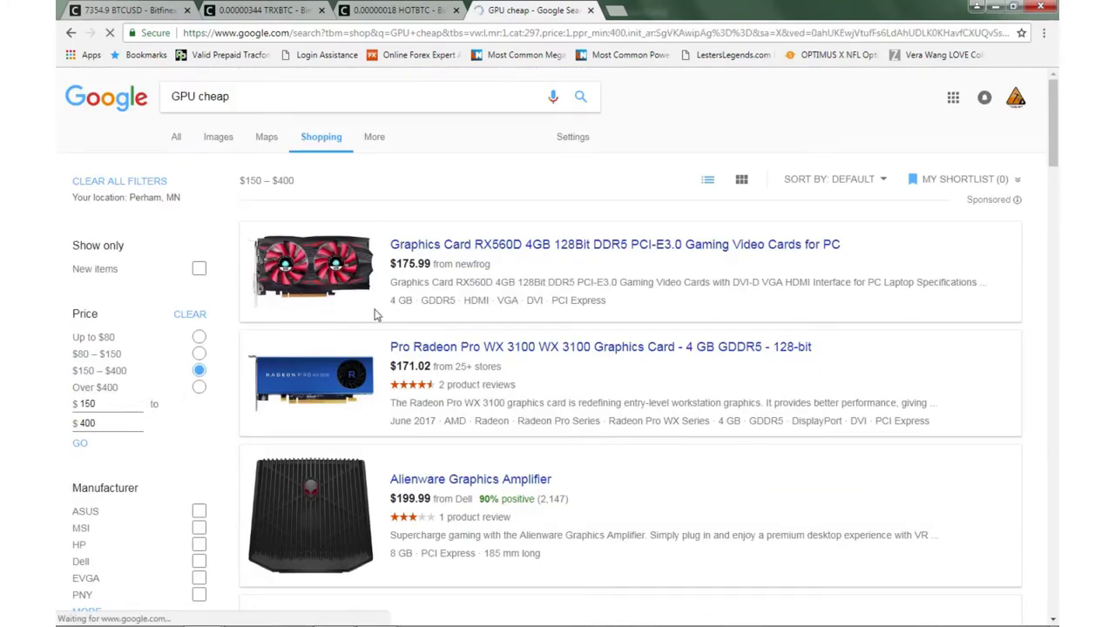
scroll(452, 376, "down", 7)
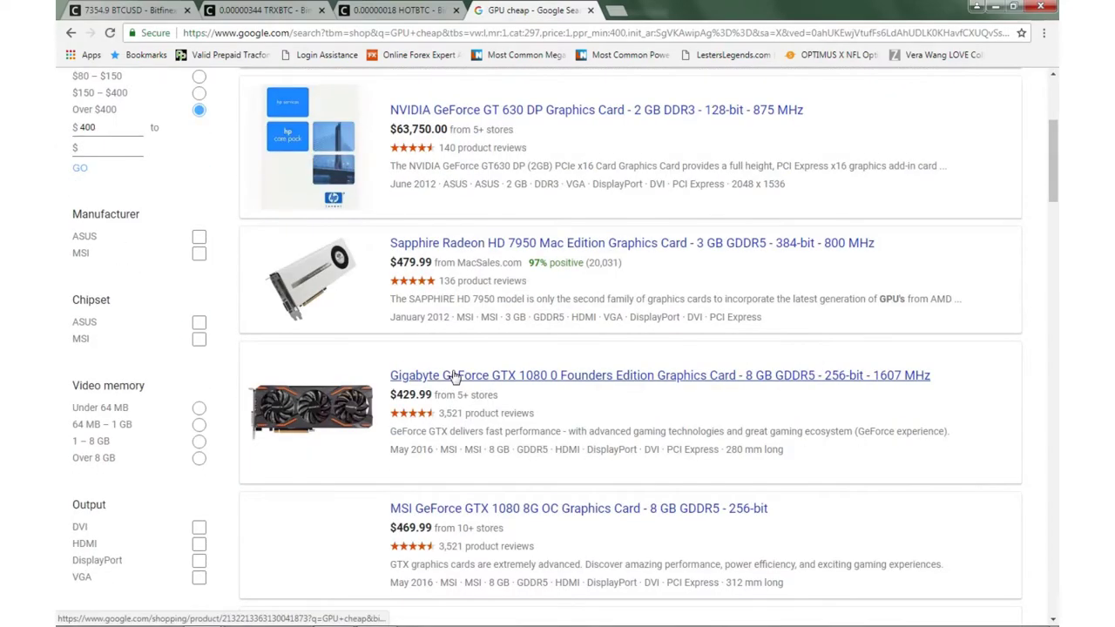
scroll(453, 375, "down", 4)
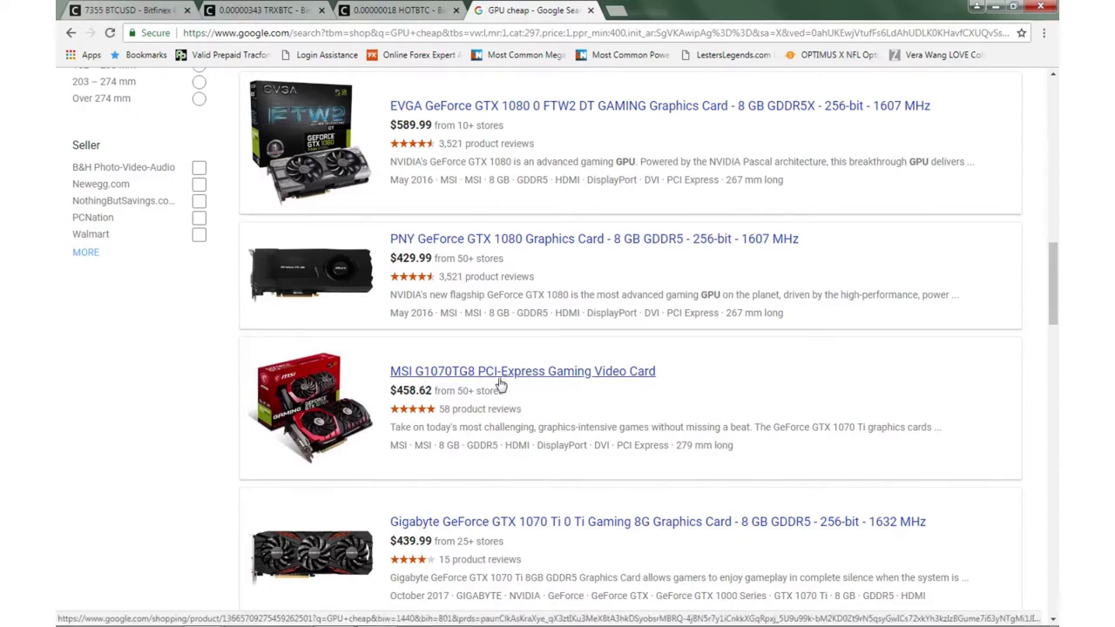
scroll(483, 383, "down", 6)
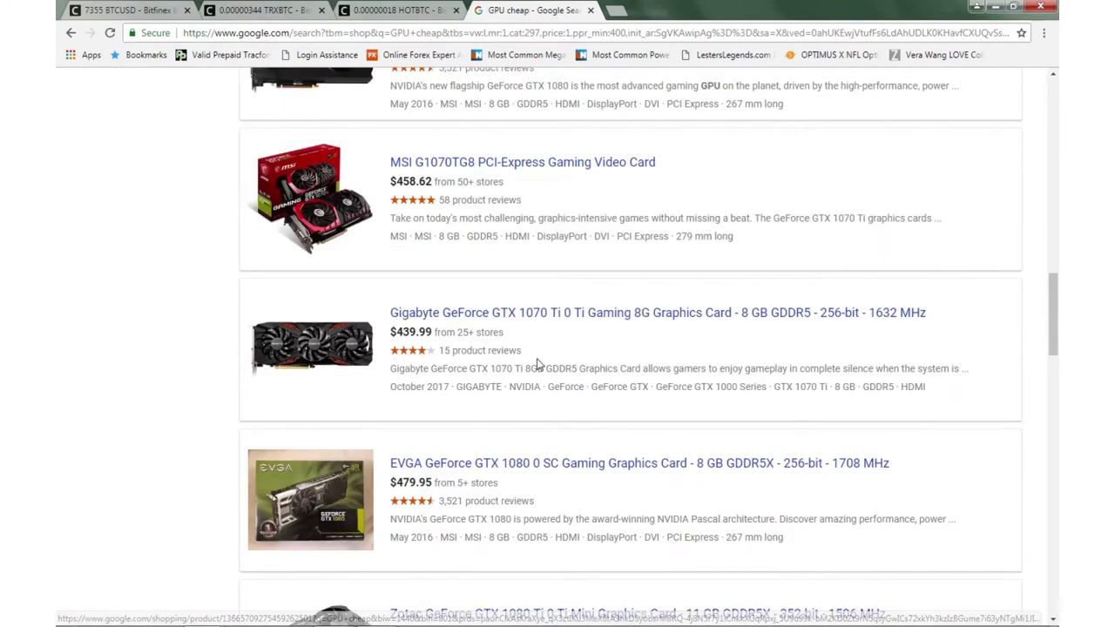
scroll(493, 407, "down", 2)
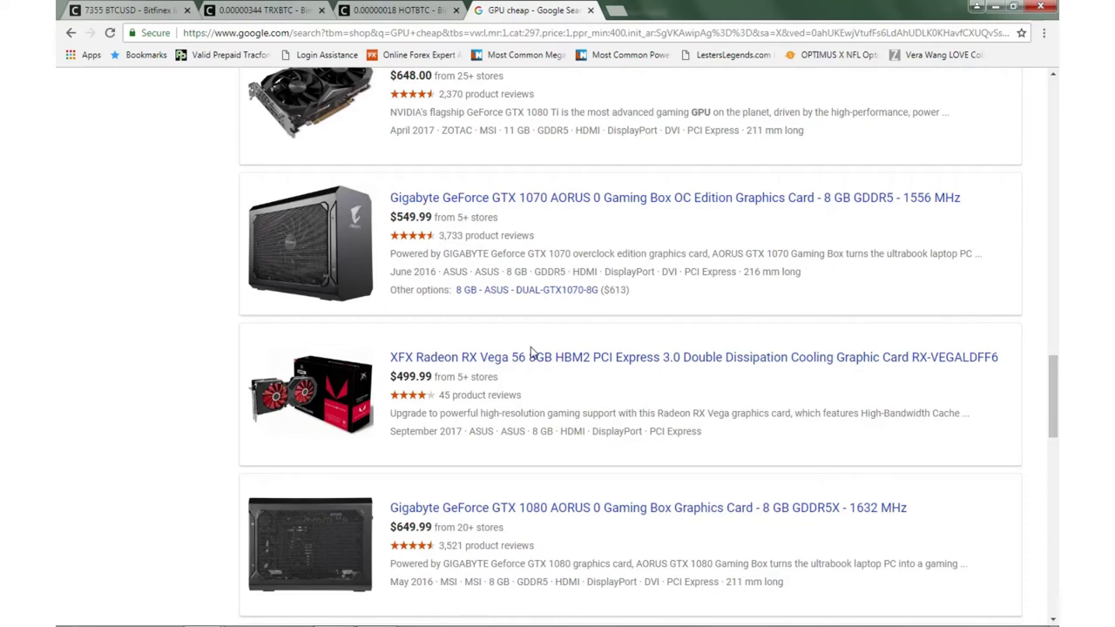
scroll(522, 350, "down", 3)
scroll(516, 350, "down", 2)
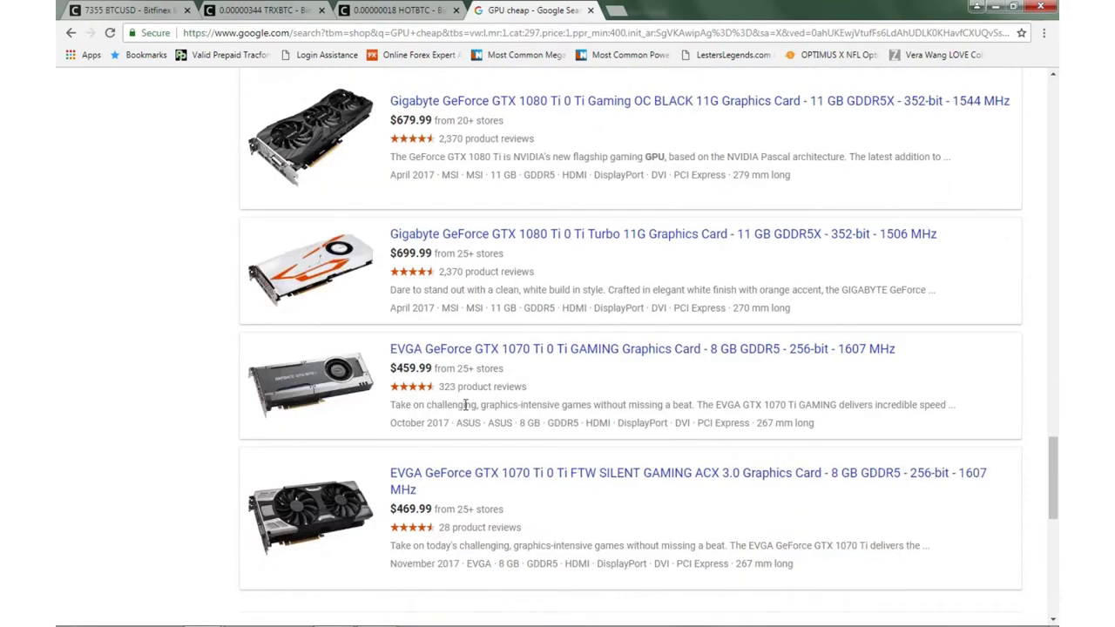
scroll(466, 404, "up", 2)
scroll(458, 407, "down", 3)
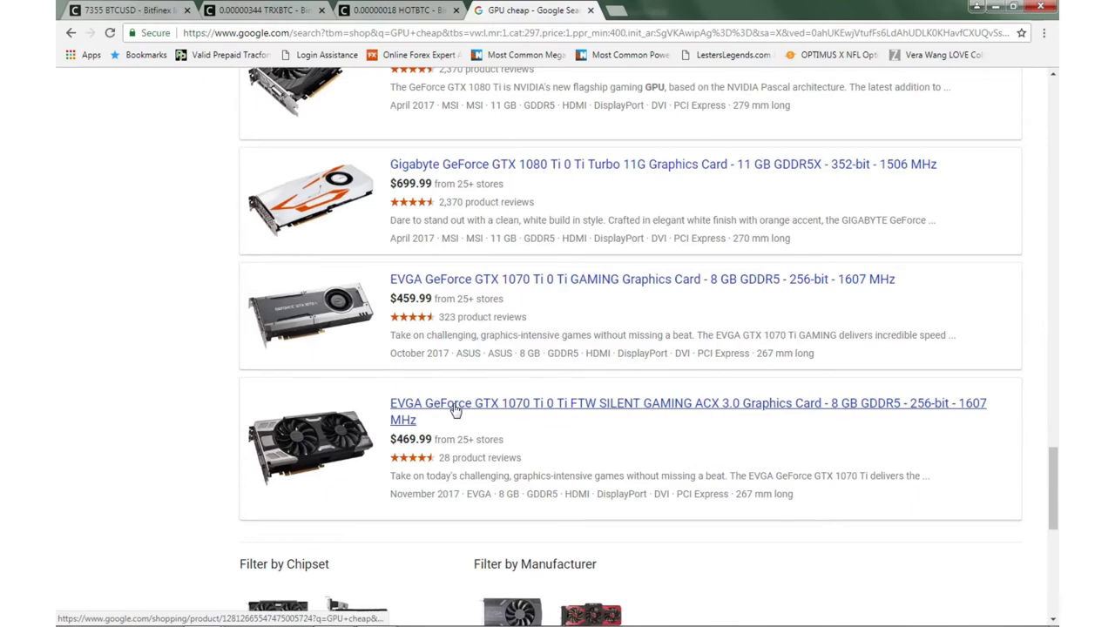
scroll(455, 405, "up", 20)
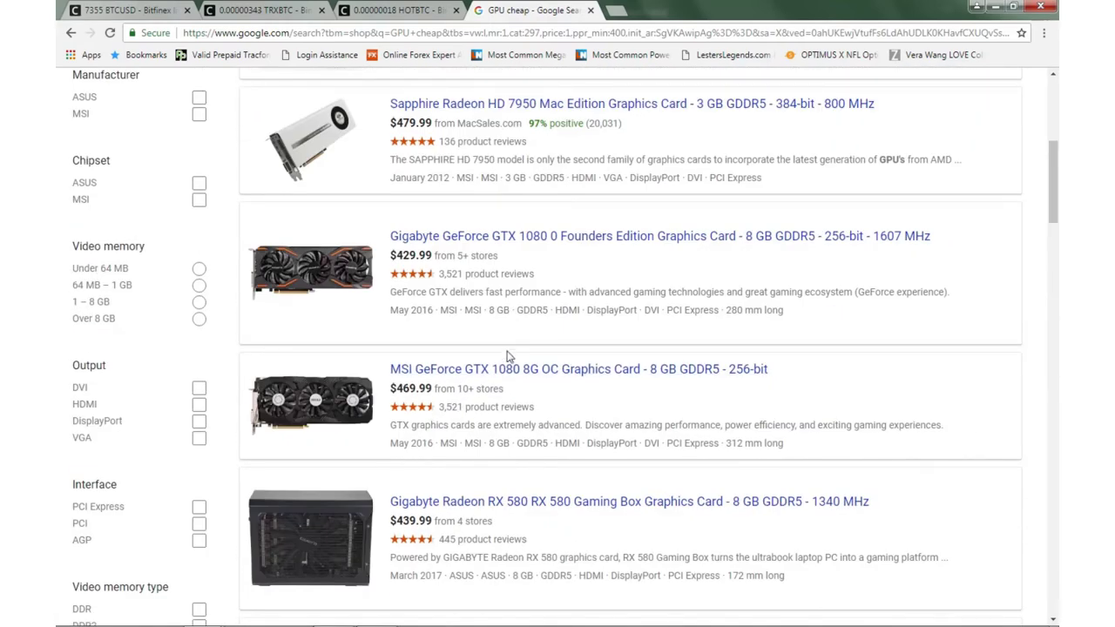
scroll(486, 308, "up", 5)
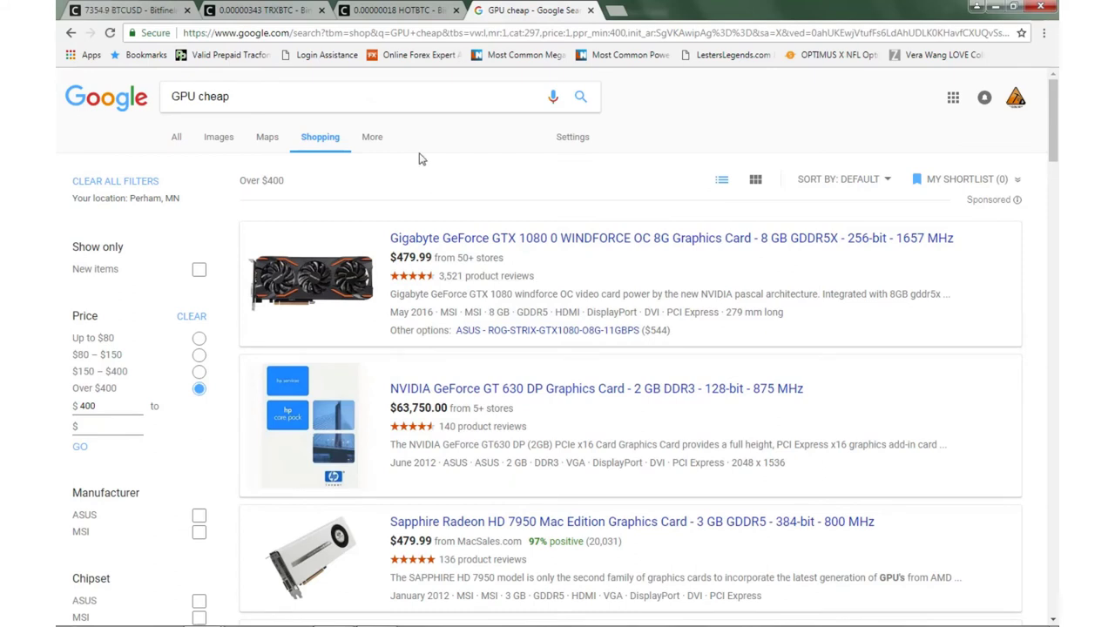